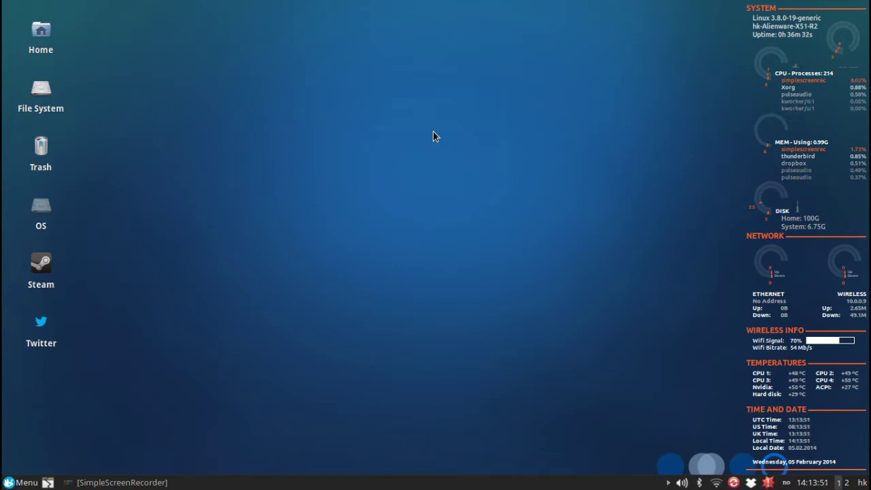
Launch the RuneScape Unix Client and open its settings editor
{"action": "left_click", "coordinate": [22, 482]}
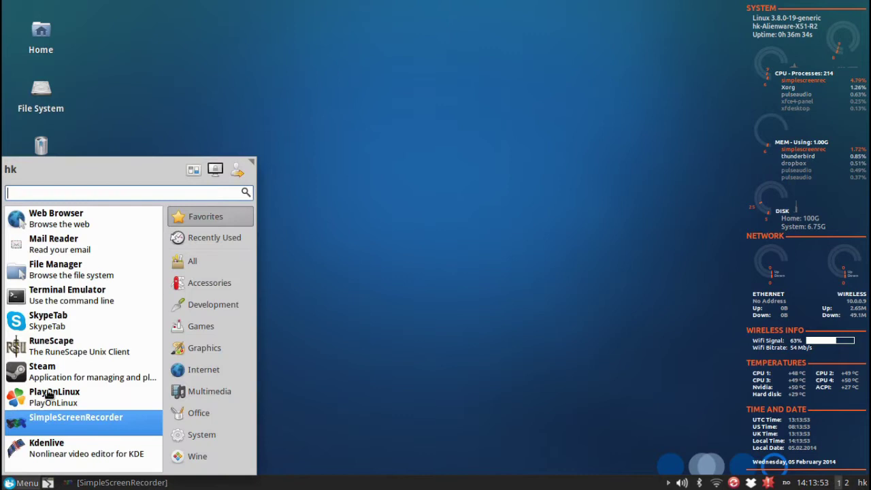
{"action": "left_click", "coordinate": [55, 350]}
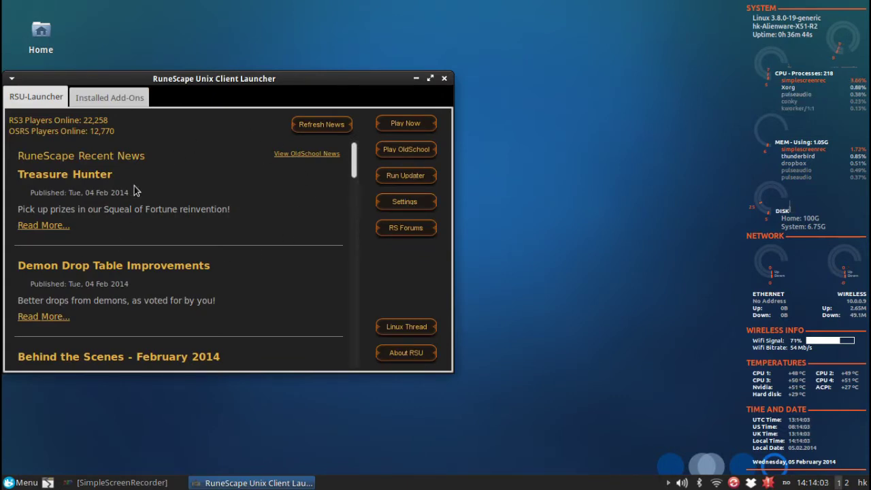
{"action": "left_click", "coordinate": [402, 203]}
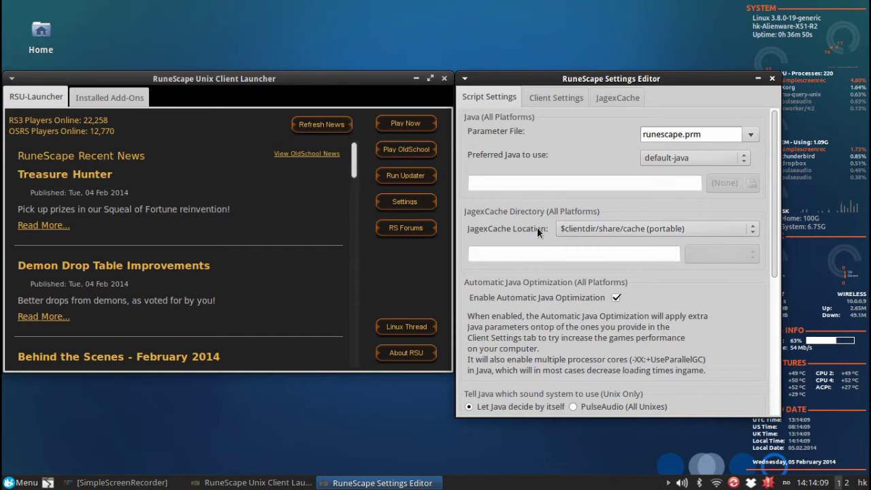
Set the JagexCache location to a custom directory, choosing the runescape folder on the Steam drive (/media/Steam/runescape)
{"action": "left_click", "coordinate": [568, 231]}
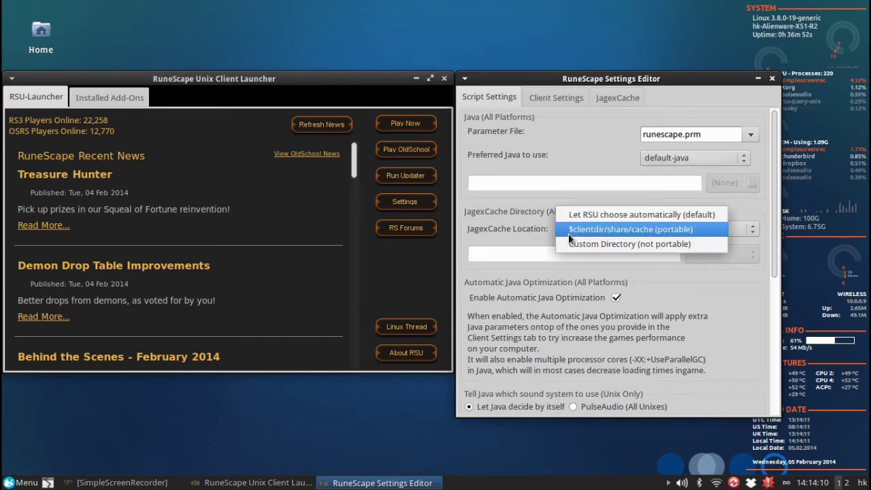
{"action": "left_click", "coordinate": [688, 245]}
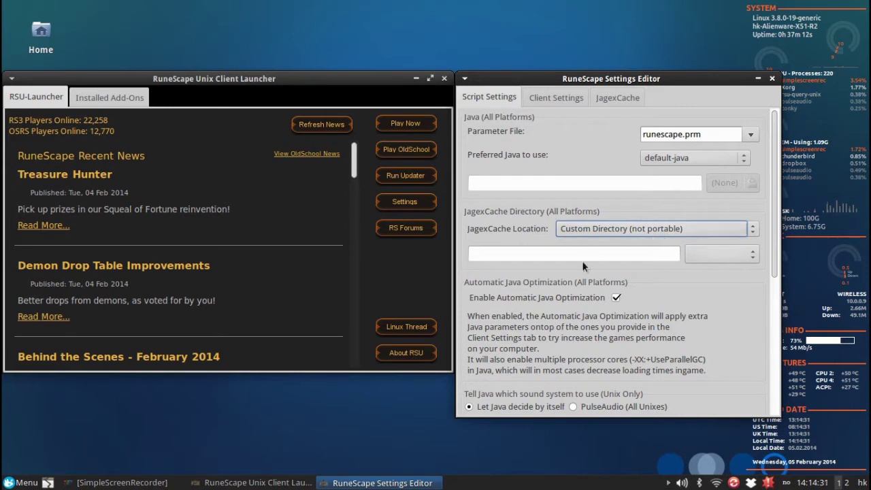
{"action": "left_click", "coordinate": [739, 254]}
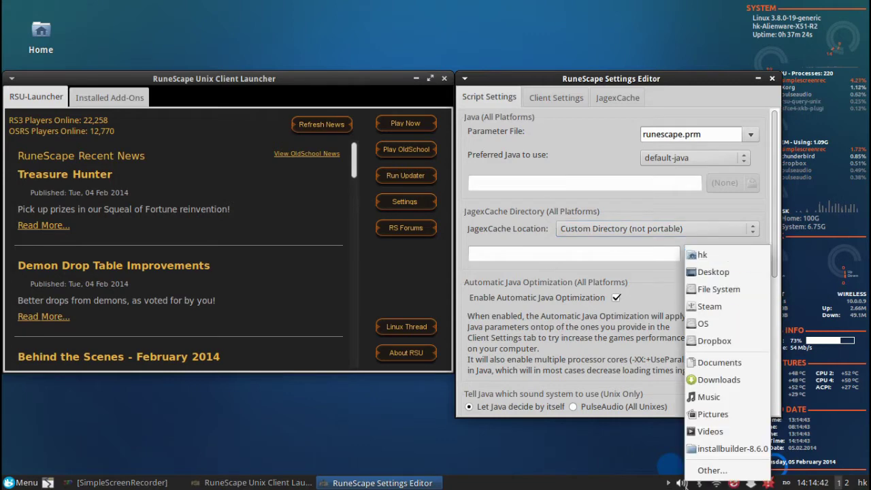
{"action": "left_click", "coordinate": [719, 472]}
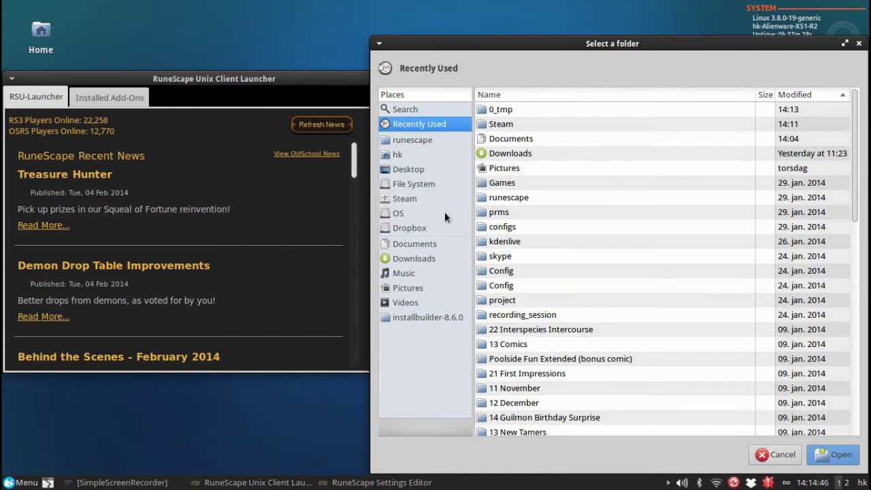
{"action": "left_click", "coordinate": [405, 198]}
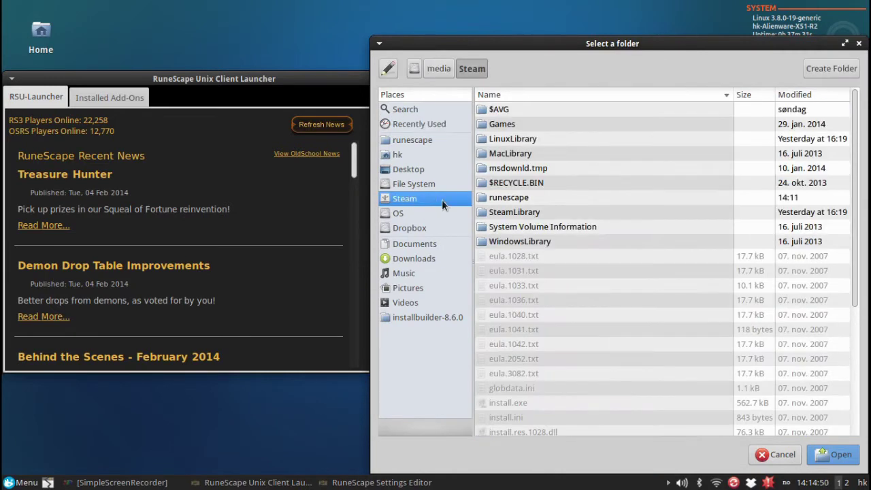
{"action": "left_click", "coordinate": [507, 200]}
{"action": "double_click", "coordinate": [507, 202]}
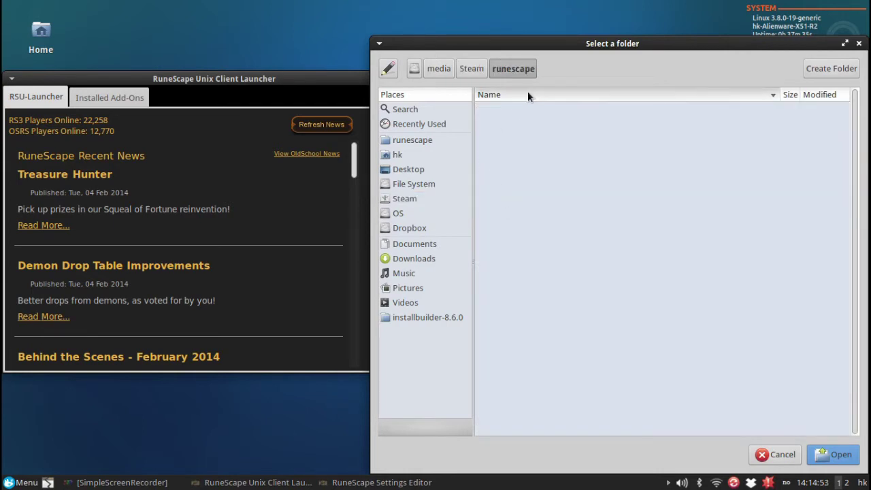
{"action": "left_click", "coordinate": [847, 460]}
Show the Steam drive's runescape folder in the file manager
{"action": "left_click", "coordinate": [22, 482]}
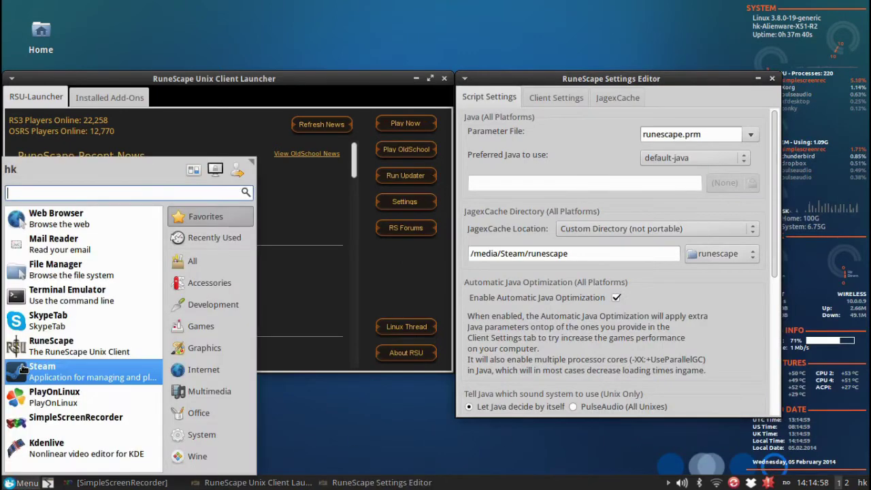
{"action": "left_click", "coordinate": [41, 318]}
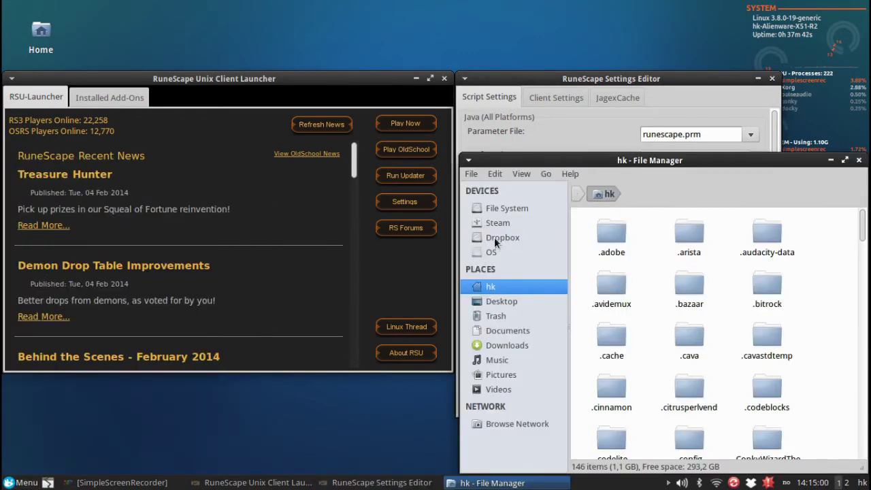
{"action": "left_click", "coordinate": [498, 222]}
{"action": "double_click", "coordinate": [609, 338]}
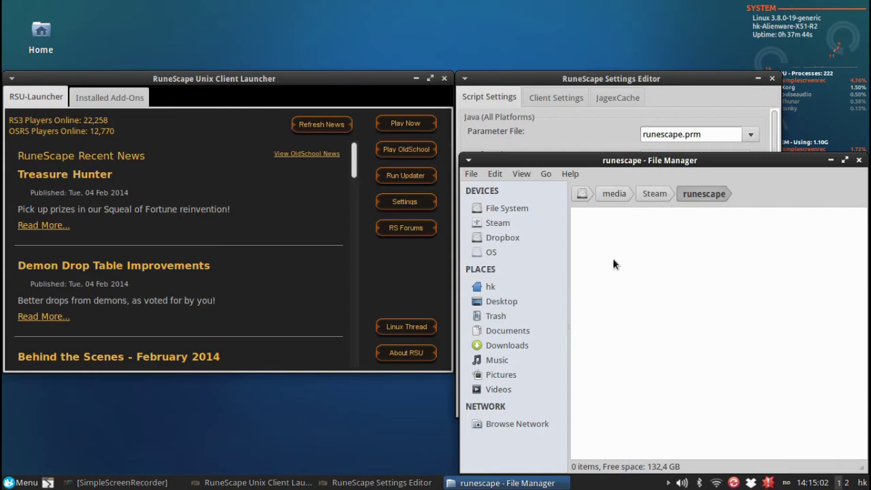
Return to the RuneScape Settings Editor and save the script settings
{"action": "left_click", "coordinate": [686, 86]}
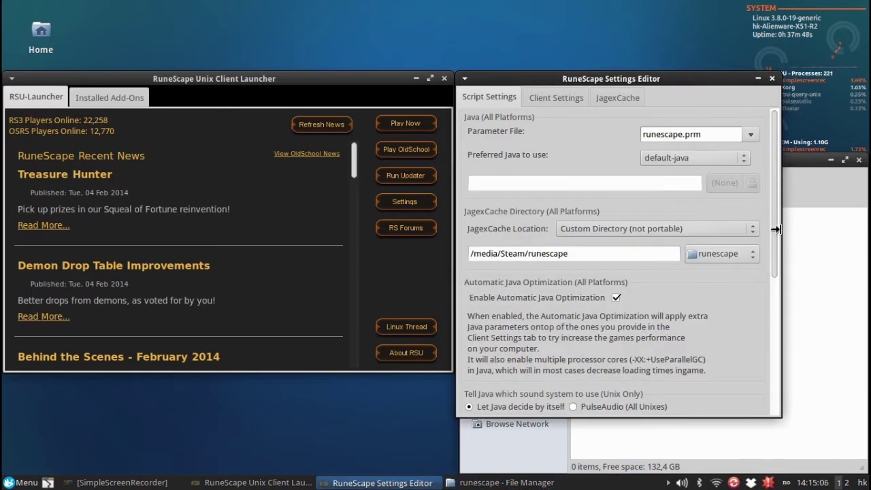
{"action": "scroll", "coordinate": [778, 244], "scroll_direction": "down", "scroll_amount": 5}
{"action": "left_click", "coordinate": [653, 398]}
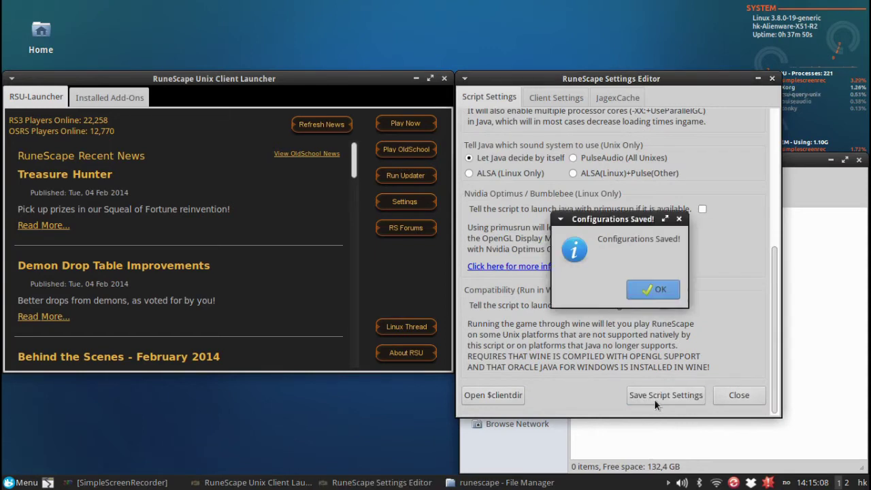
{"action": "left_click", "coordinate": [653, 289]}
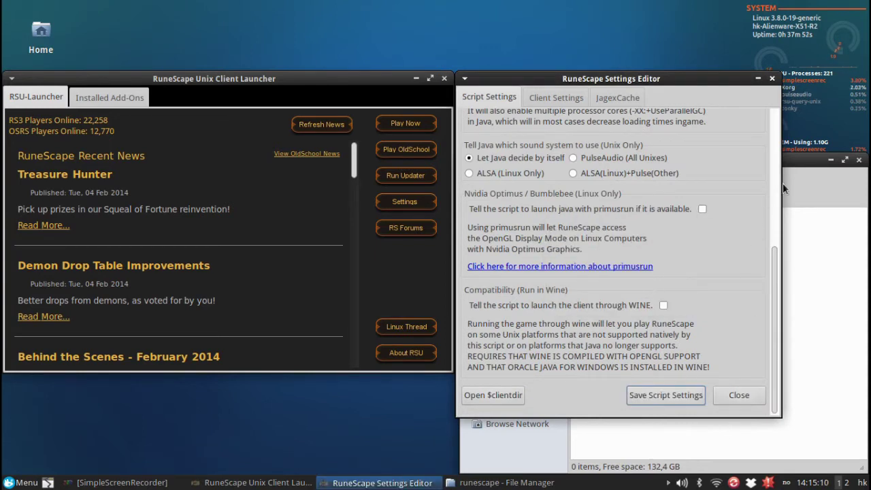
Bring the file manager forward, start RuneScape from the launcher, and move the game window clear of the runescape folder
{"action": "left_click", "coordinate": [799, 168]}
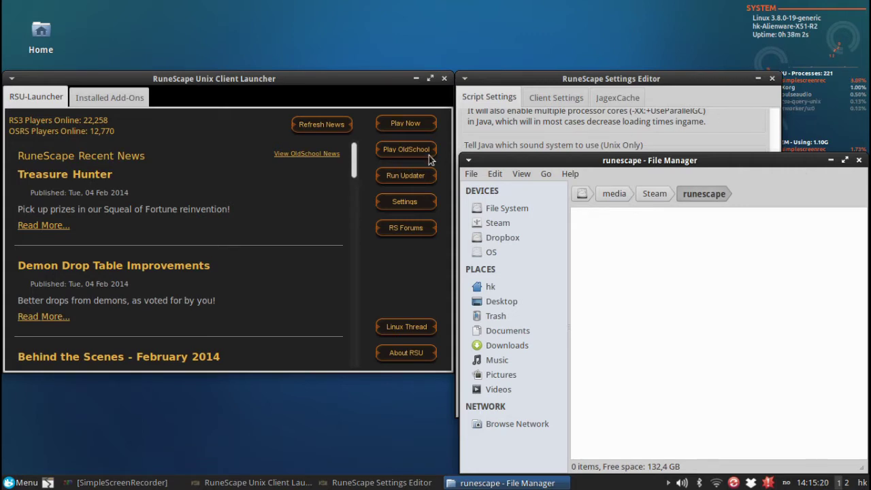
{"action": "left_click", "coordinate": [400, 123]}
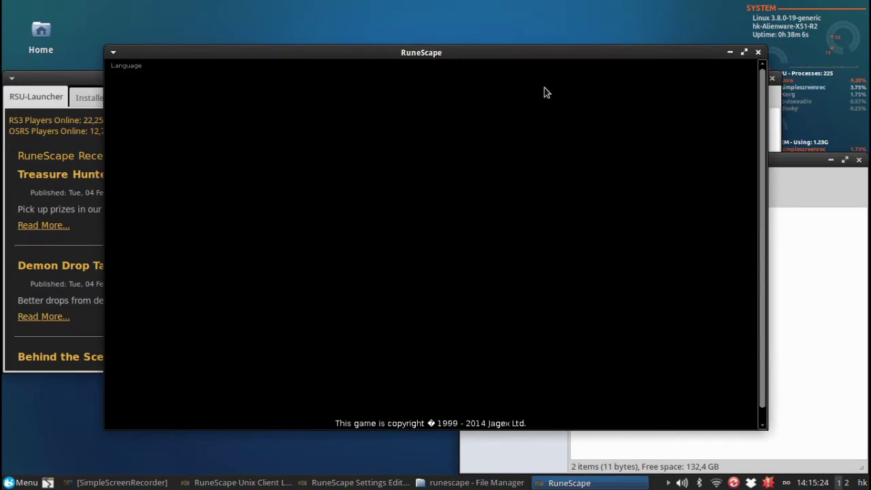
{"action": "left_click_drag", "start_coordinate": [568, 57], "coordinate": [255, 190]}
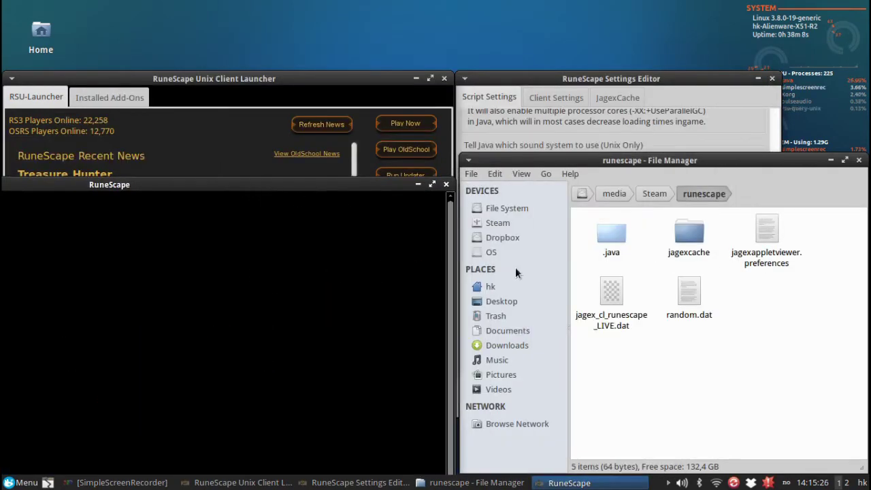
Look inside the jagexcache folder and its runescape subfolder, and return to the main runescape folder
{"action": "double_click", "coordinate": [688, 236]}
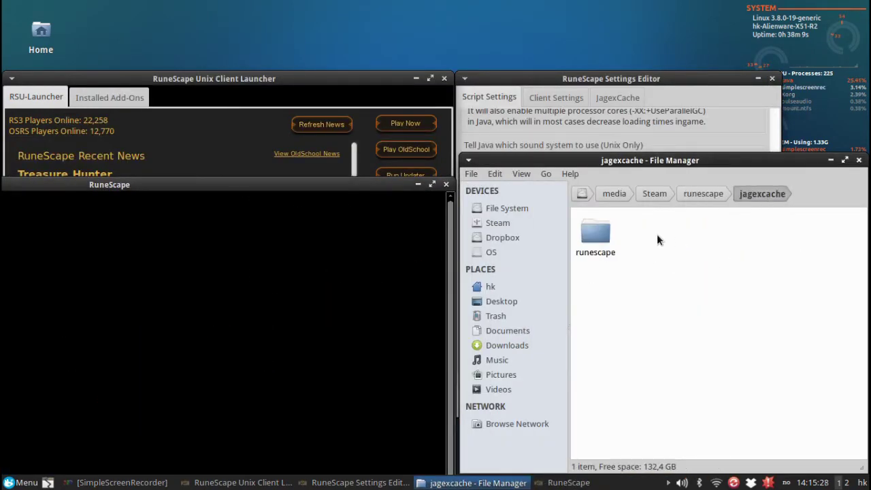
{"action": "double_click", "coordinate": [605, 237]}
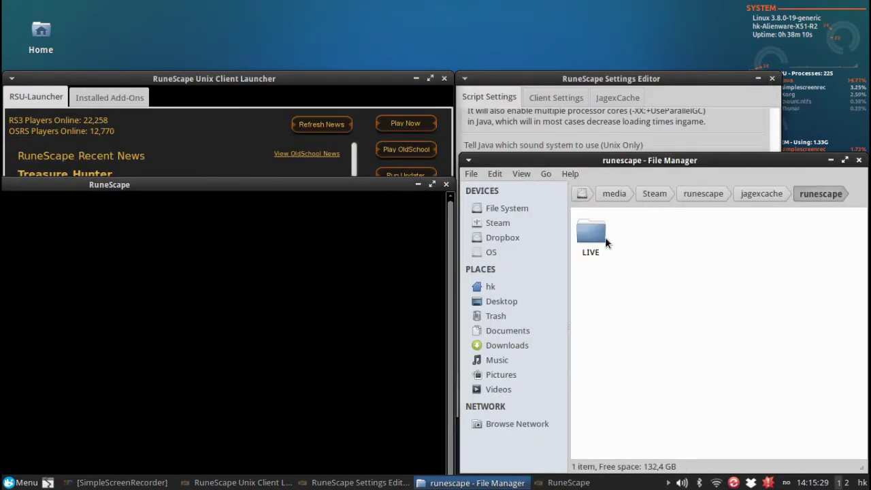
{"action": "left_click", "coordinate": [703, 194]}
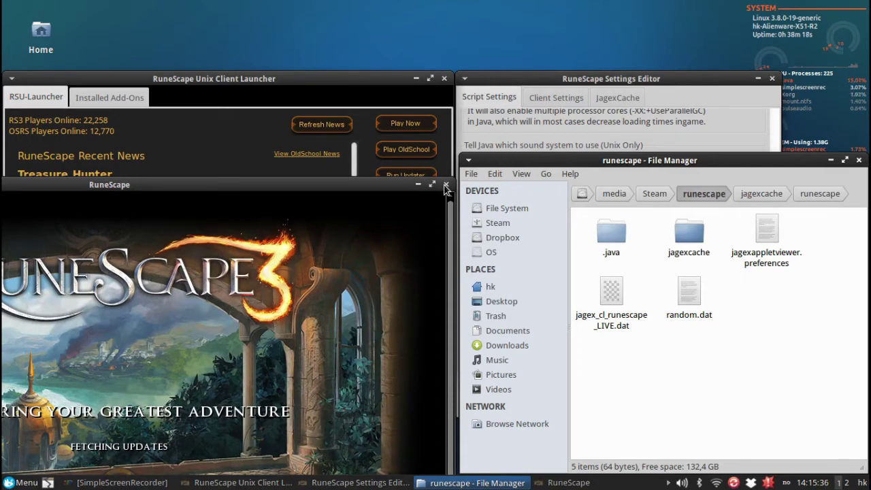
Close the RuneScape game and launch Old School RuneScape with the jagexcache folder open in the file manager
{"action": "left_click", "coordinate": [446, 185]}
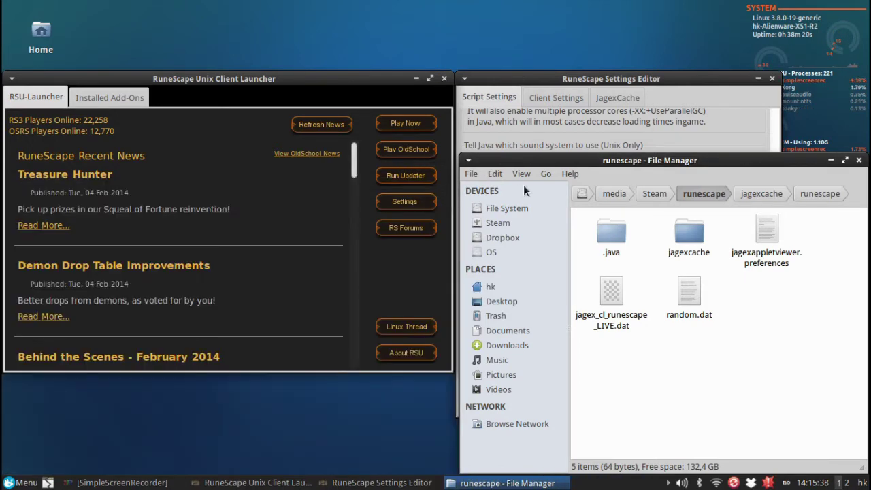
{"action": "double_click", "coordinate": [689, 233]}
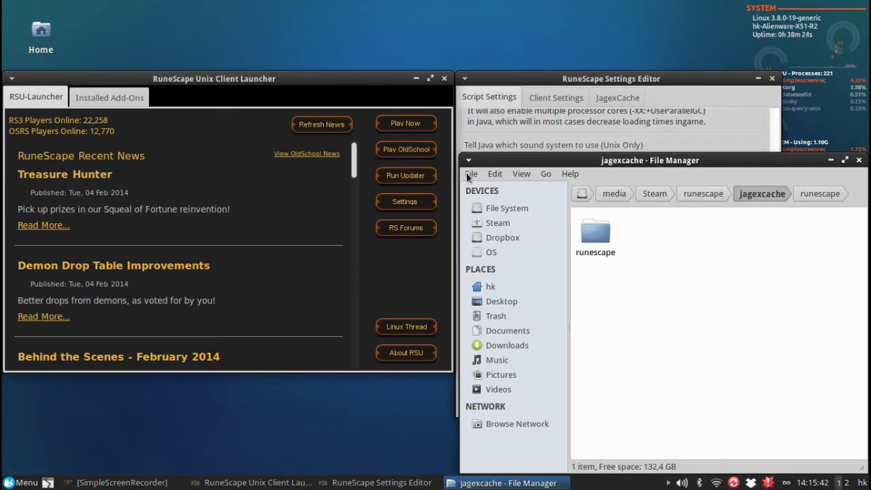
{"action": "left_click", "coordinate": [394, 154]}
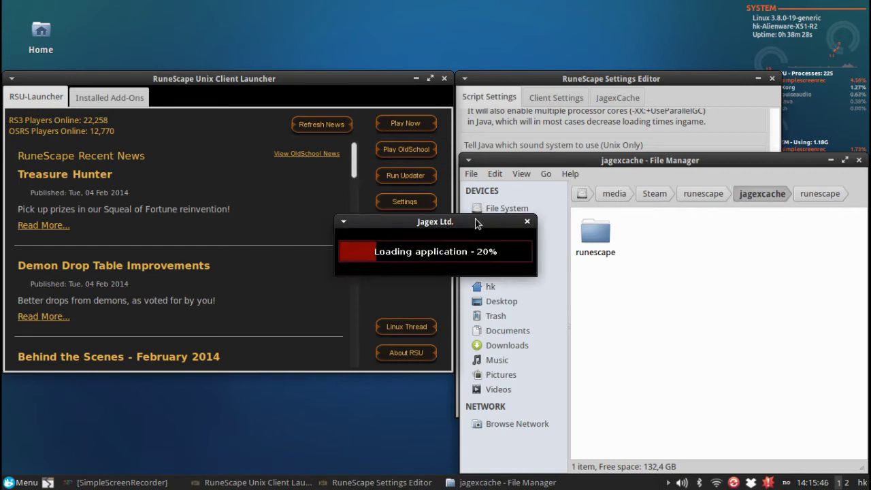
Check the runescape and jagexcache folders for cache files and folders created by Old School RuneScape
{"action": "left_click", "coordinate": [588, 238]}
{"action": "double_click", "coordinate": [588, 238]}
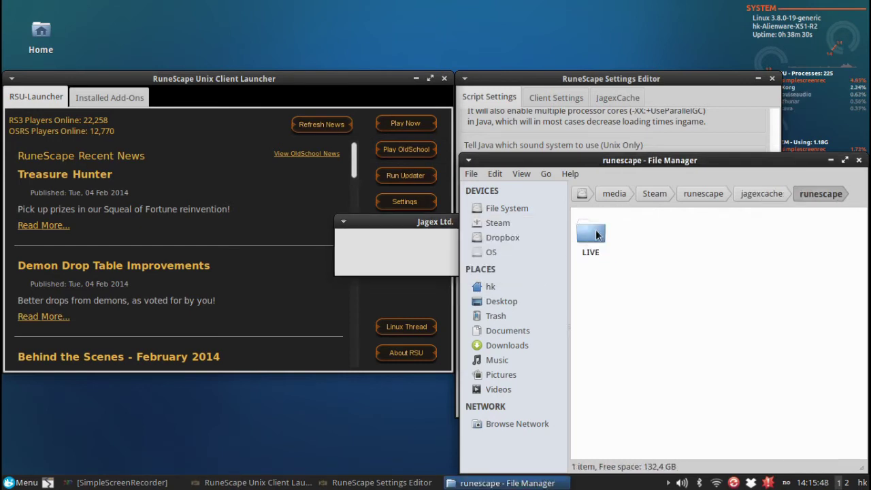
{"action": "left_click", "coordinate": [774, 192]}
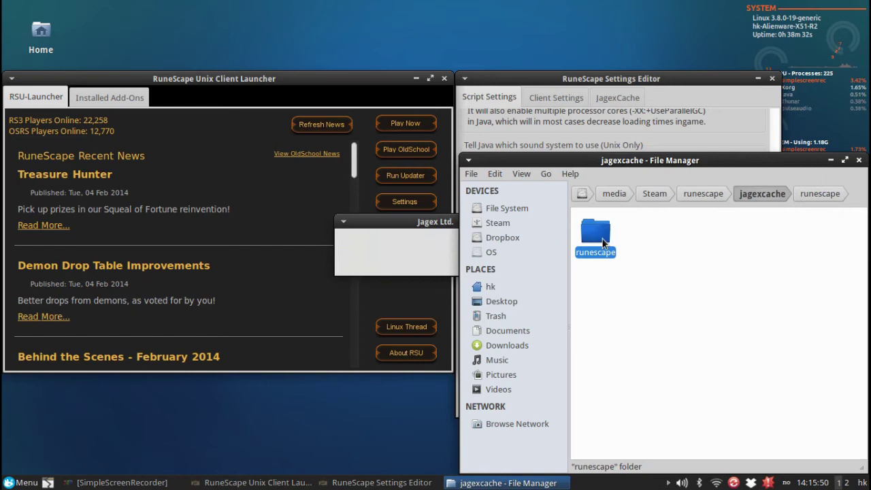
{"action": "left_click", "coordinate": [705, 197]}
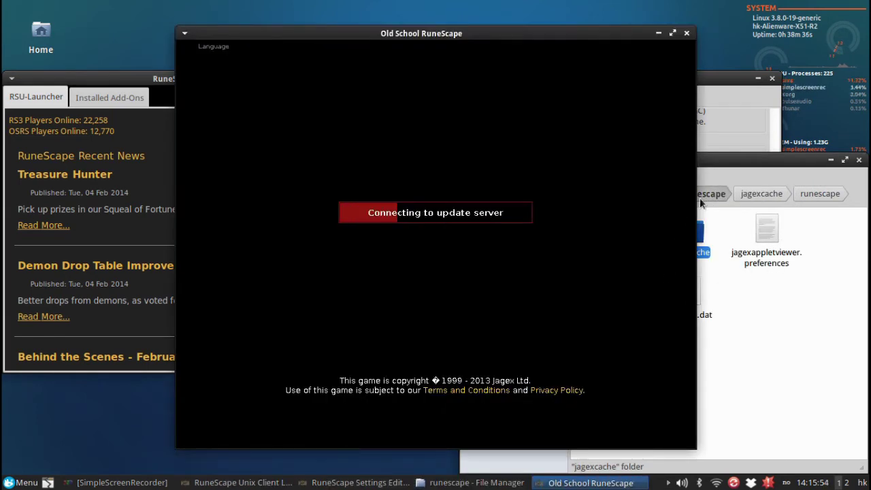
{"action": "left_click", "coordinate": [718, 231]}
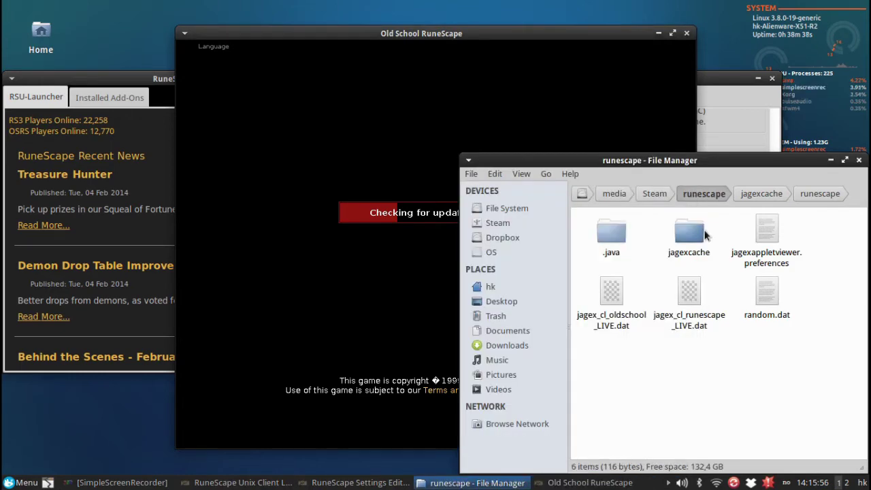
{"action": "left_click", "coordinate": [688, 233]}
{"action": "double_click", "coordinate": [688, 232]}
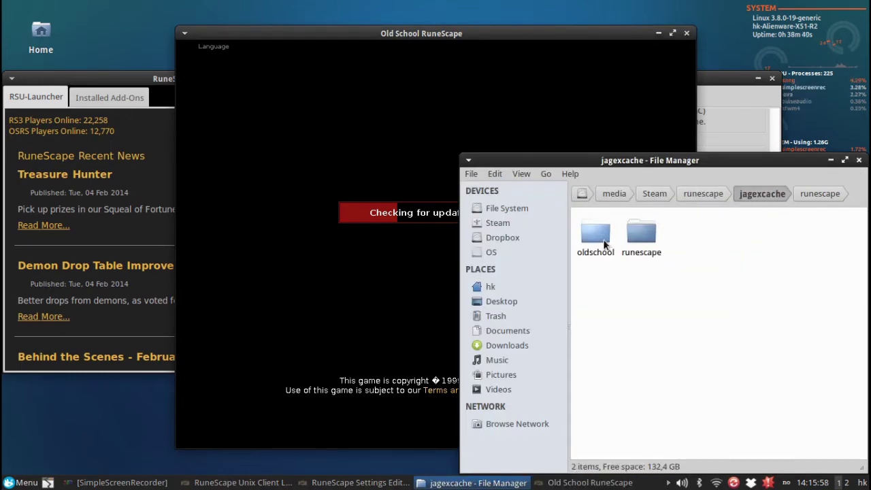
Close Old School RuneScape and permanently delete everything in the Steam drive's runescape folder
{"action": "left_click", "coordinate": [687, 33]}
{"action": "left_click", "coordinate": [703, 194]}
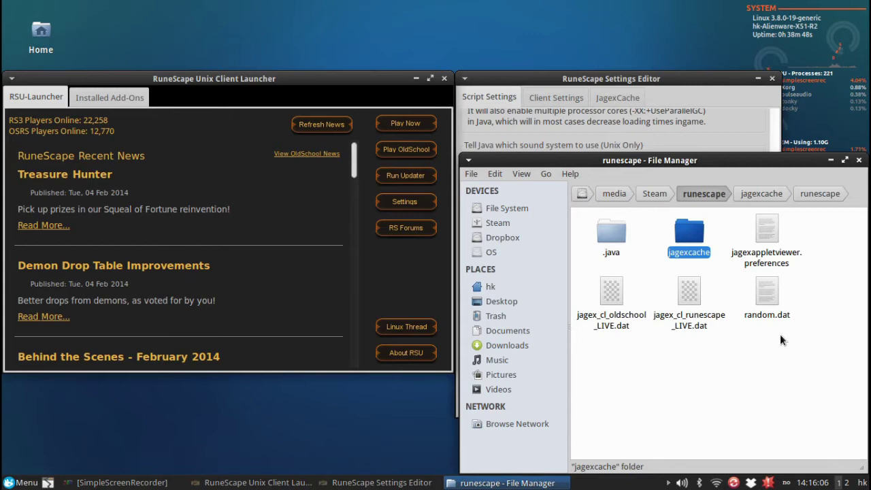
{"action": "left_click_drag", "start_coordinate": [786, 336], "coordinate": [581, 237]}
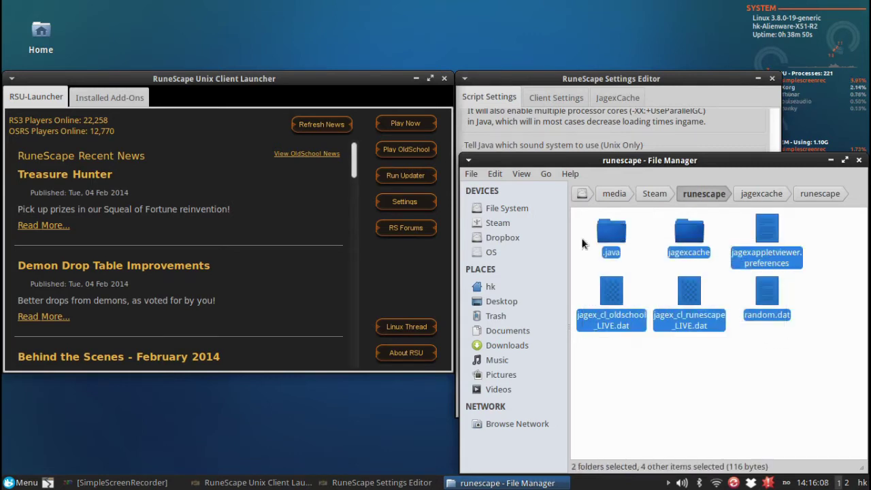
{"action": "key", "text": "shift+Delete"}
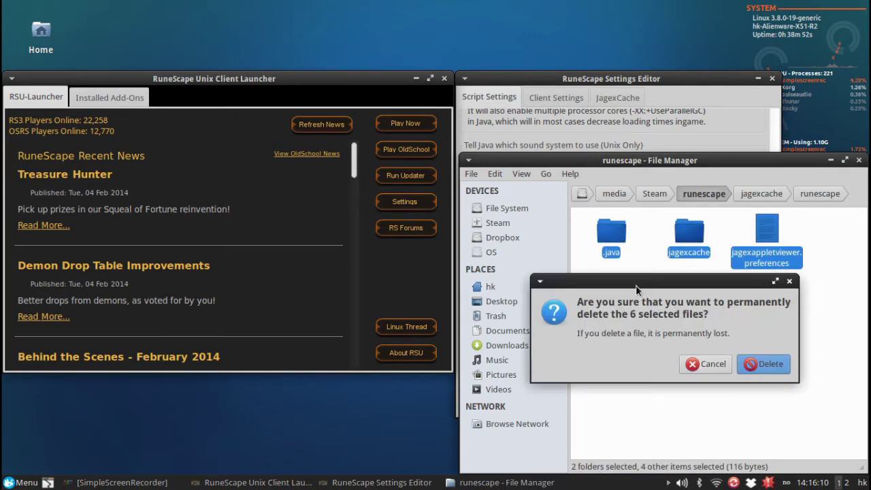
{"action": "left_click", "coordinate": [782, 371]}
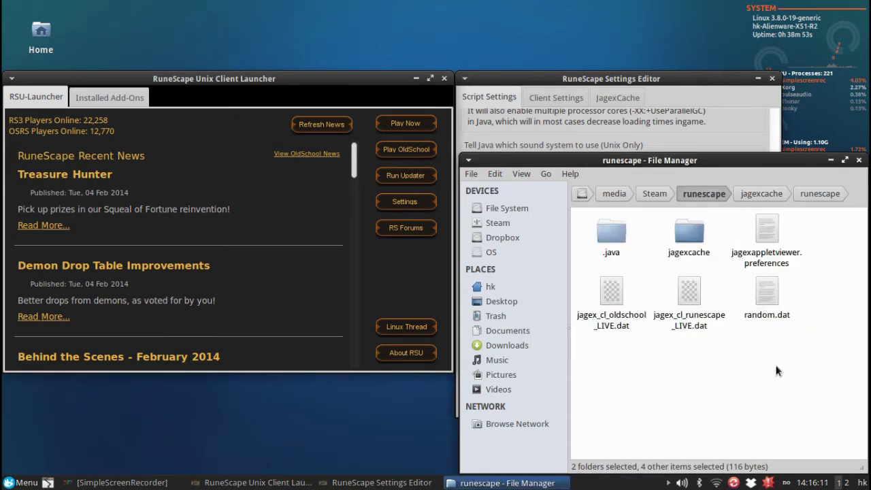
Set the JagexCache location to $clientdir/share/cache (portable) and save the script settings
{"action": "left_click", "coordinate": [692, 87]}
{"action": "scroll", "coordinate": [774, 319], "scroll_direction": "up", "scroll_amount": 5}
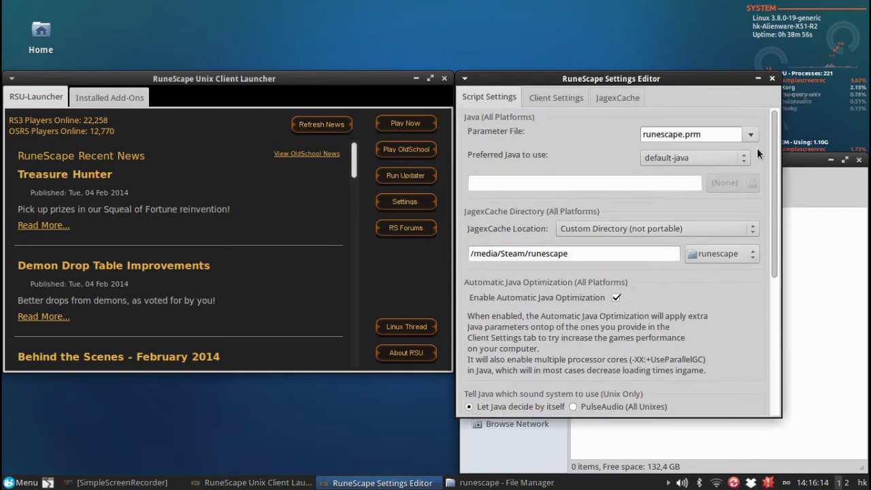
{"action": "left_click", "coordinate": [676, 228]}
{"action": "left_click", "coordinate": [671, 214]}
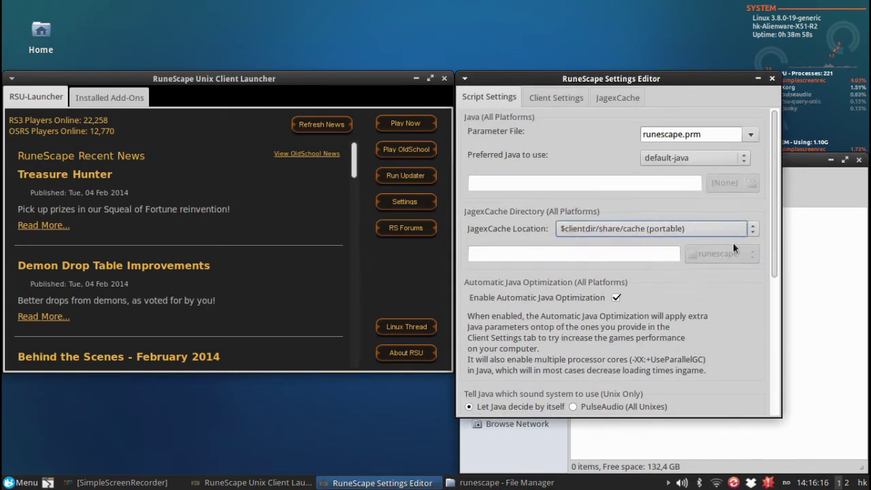
{"action": "left_click_drag", "start_coordinate": [772, 187], "coordinate": [770, 327]}
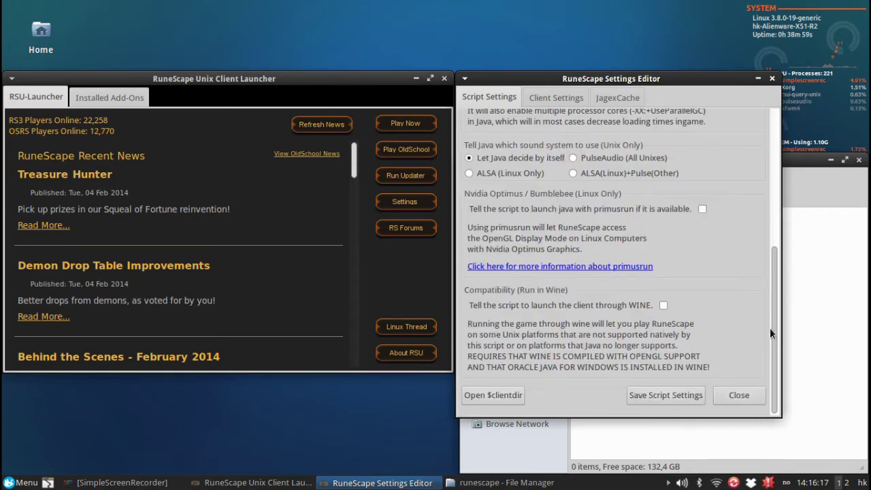
{"action": "left_click", "coordinate": [669, 393]}
{"action": "left_click", "coordinate": [650, 289]}
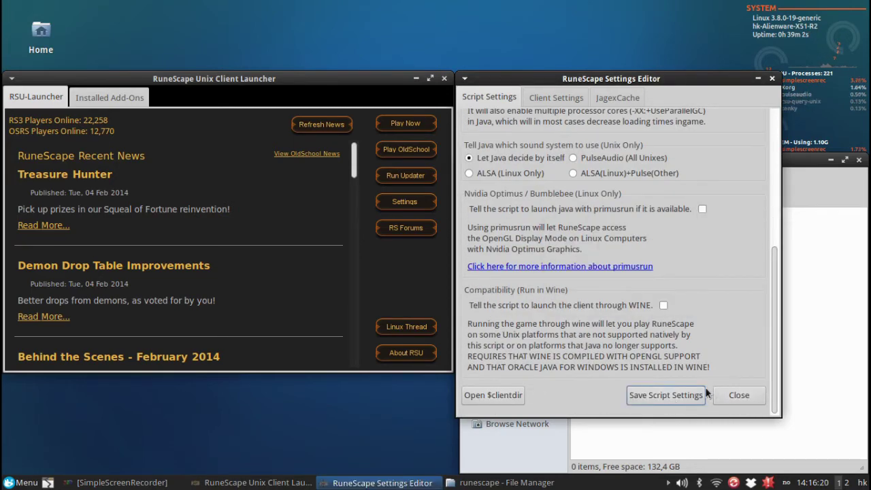
Start RuneScape with the portable cache setting and move its window away from the emptied runescape folder
{"action": "left_click", "coordinate": [423, 127]}
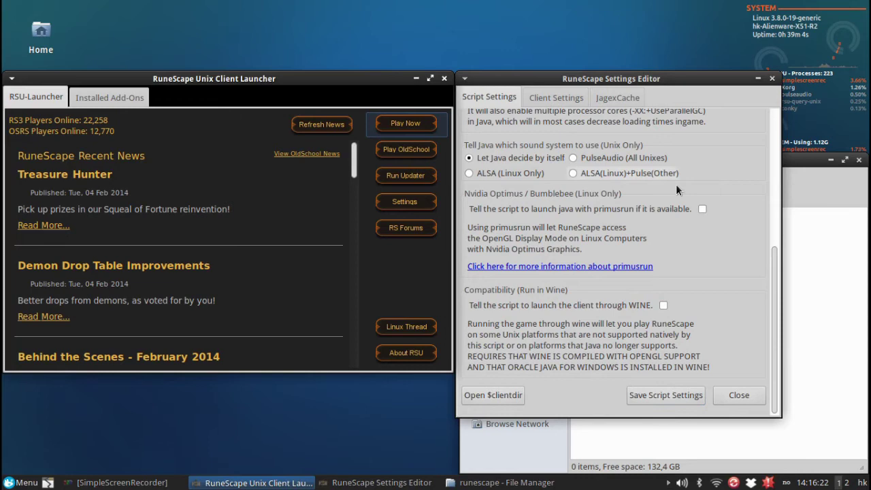
{"action": "left_click", "coordinate": [845, 191]}
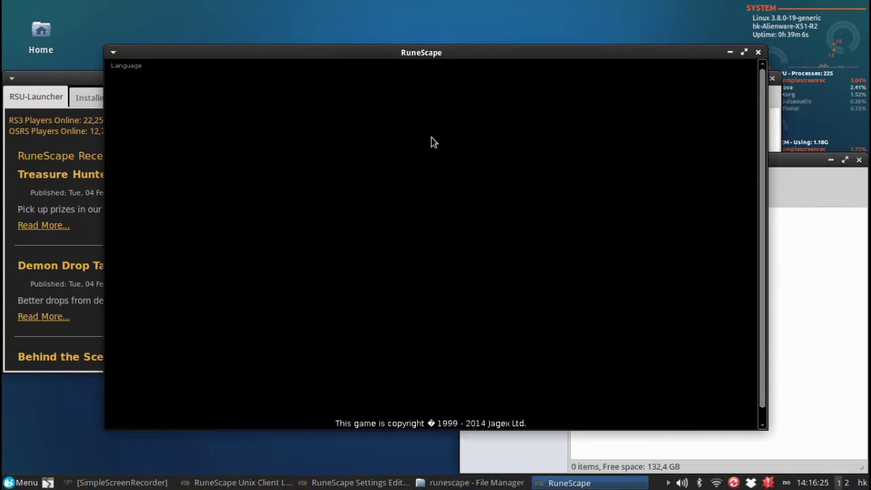
{"action": "left_click_drag", "start_coordinate": [507, 57], "coordinate": [404, 370]}
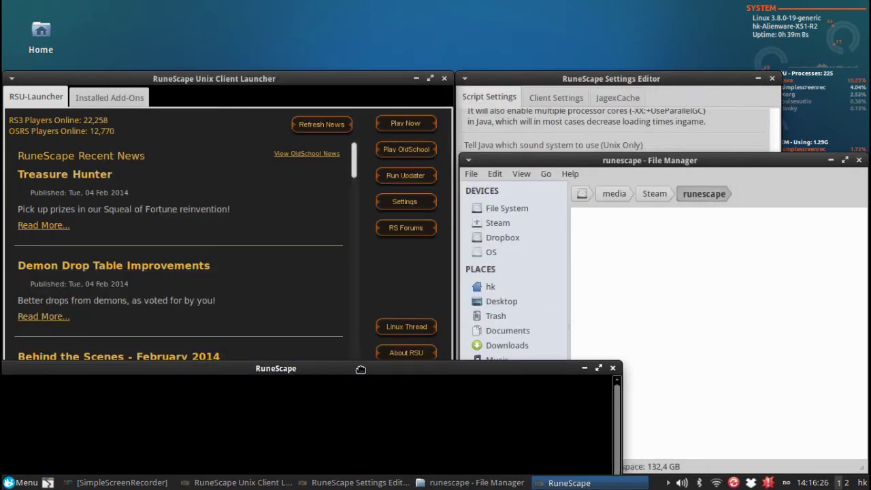